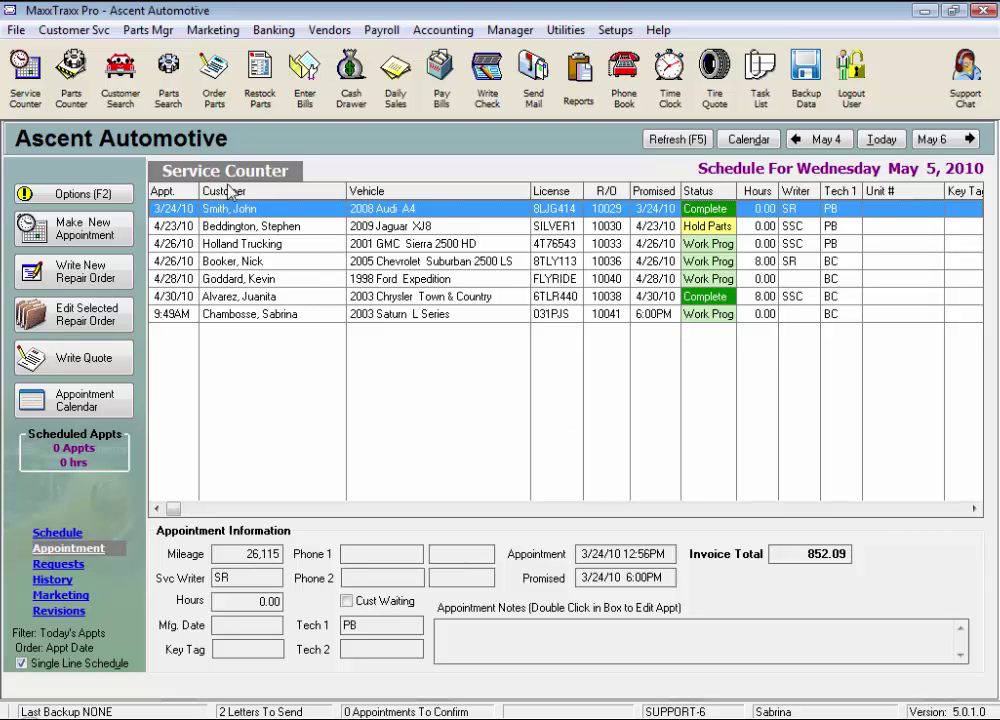
Step: Search for the customer by last name and open the matching customer record
left_click(123, 104)
type("chambosse")
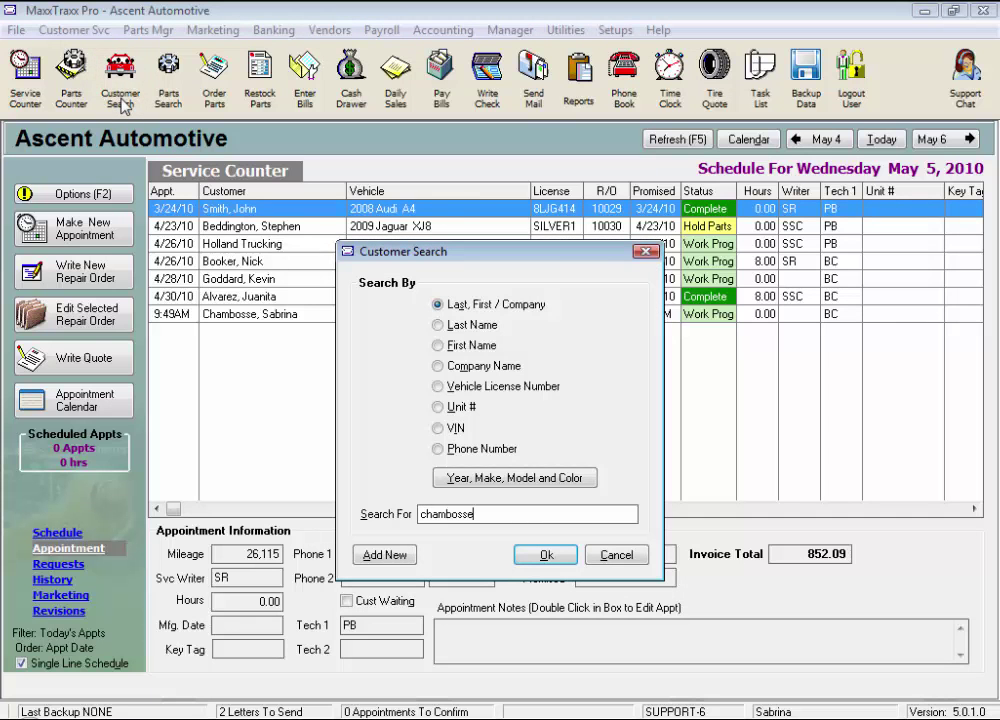
key("Return")
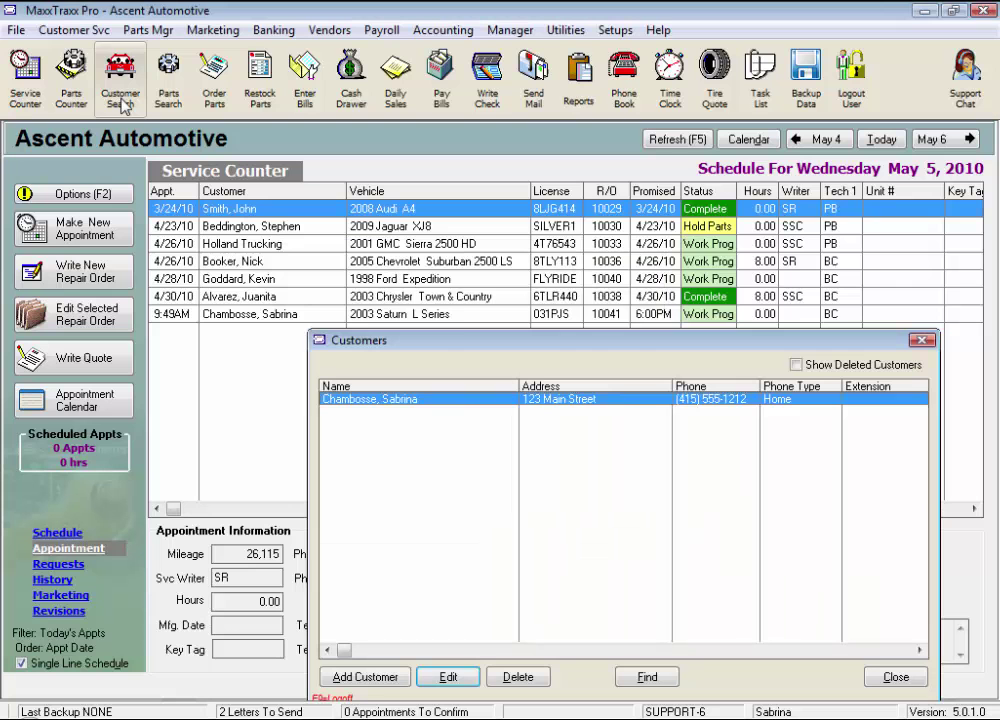
key("Return")
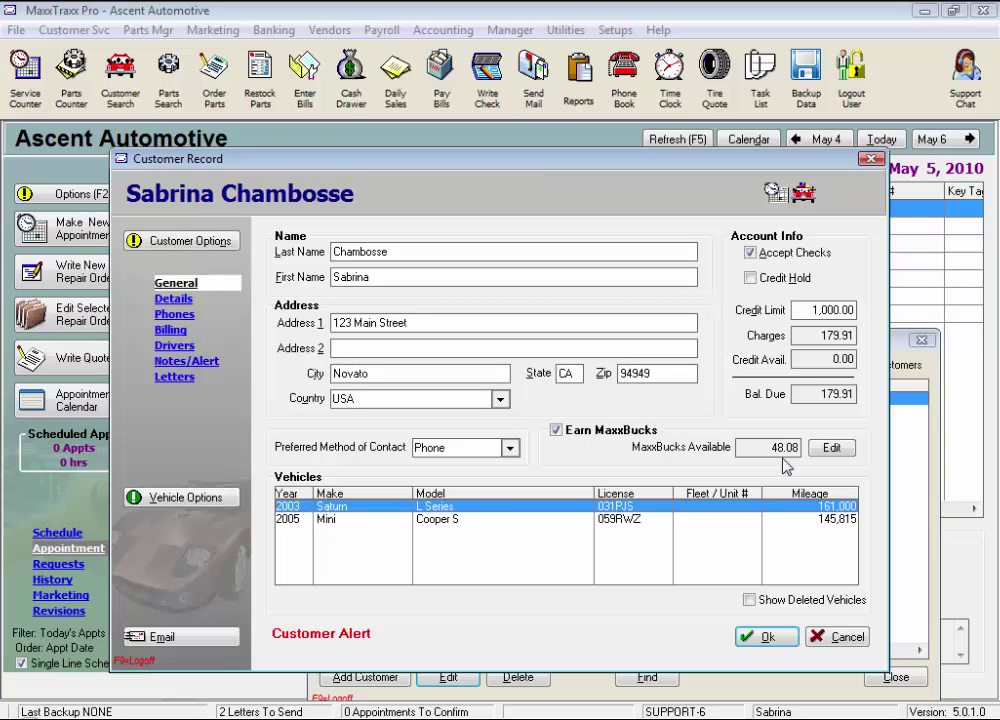
Step: Review the customer's miscellaneous details, checking the marketing tag and the Customer Since date
left_click(174, 299)
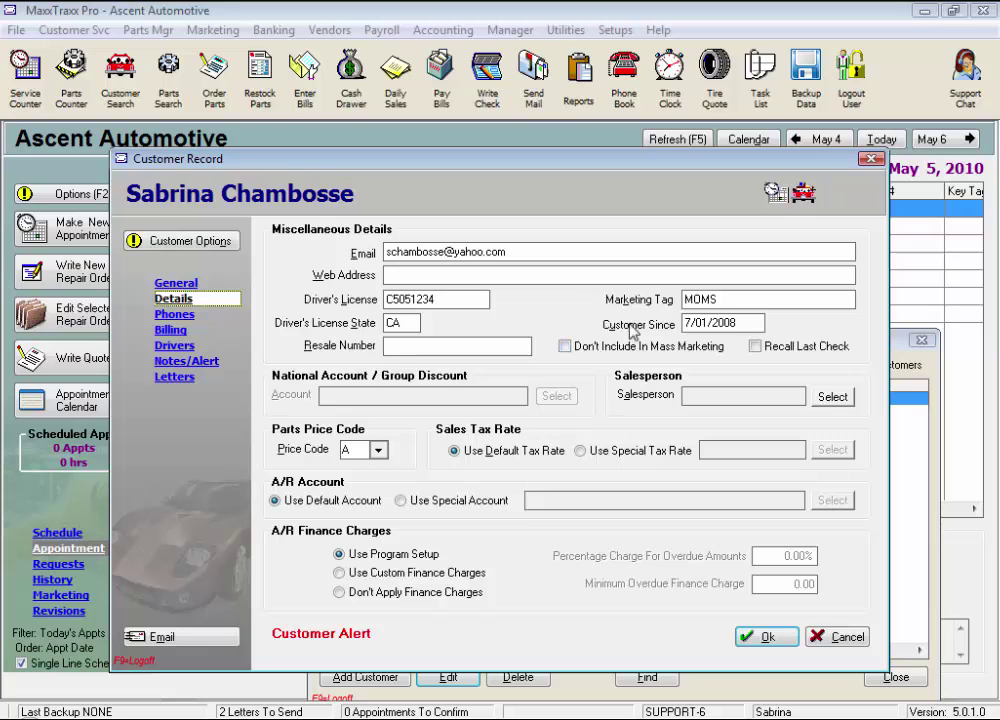
left_click(724, 299)
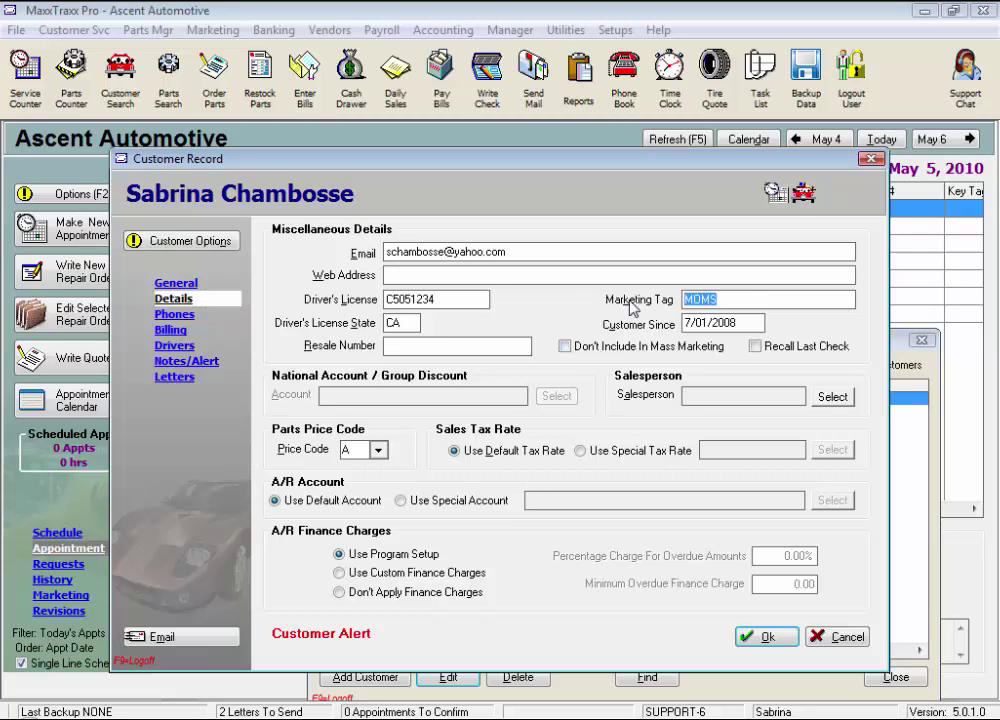
left_click(741, 323)
left_click_drag(741, 323, 604, 328)
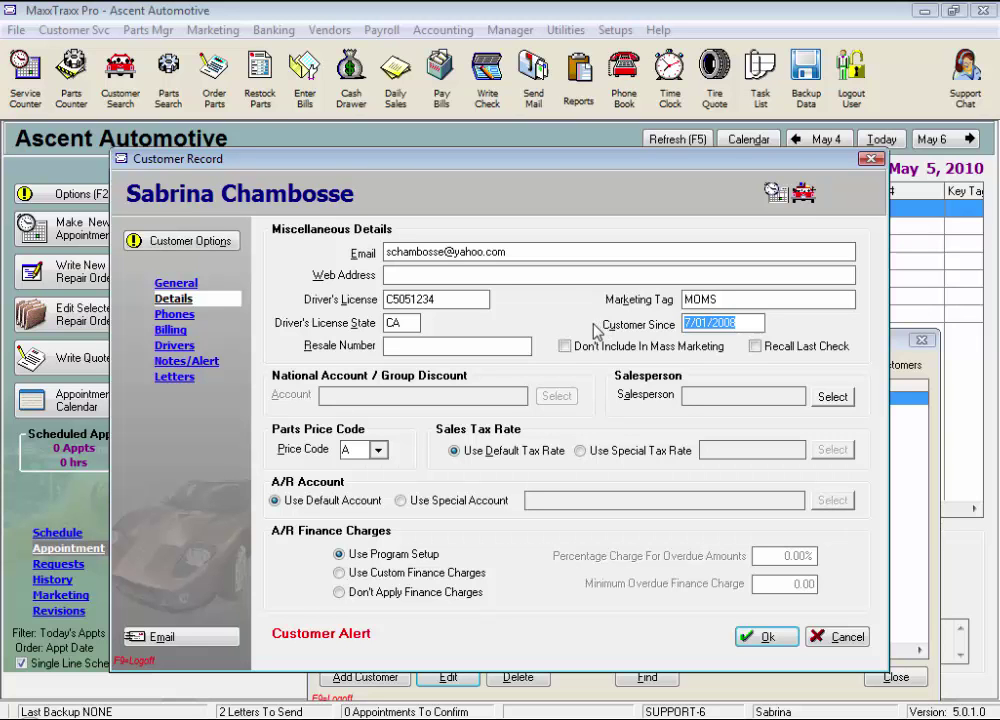
Step: Try the Don't Include In Mass Marketing and Recall Last Check options, turning each back off
left_click(565, 347)
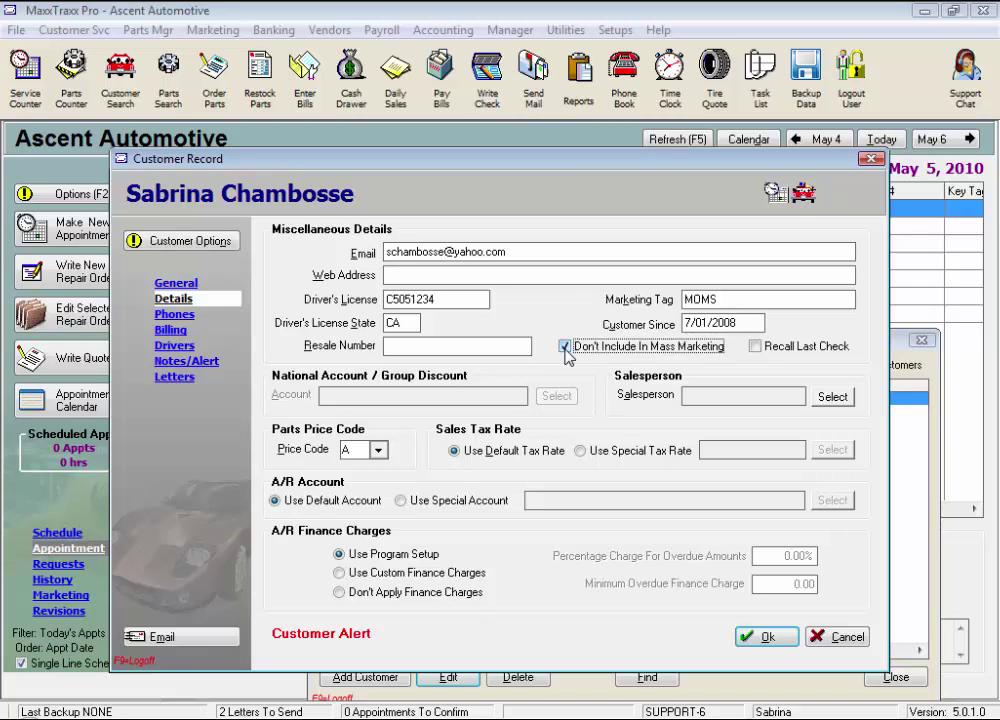
left_click(565, 347)
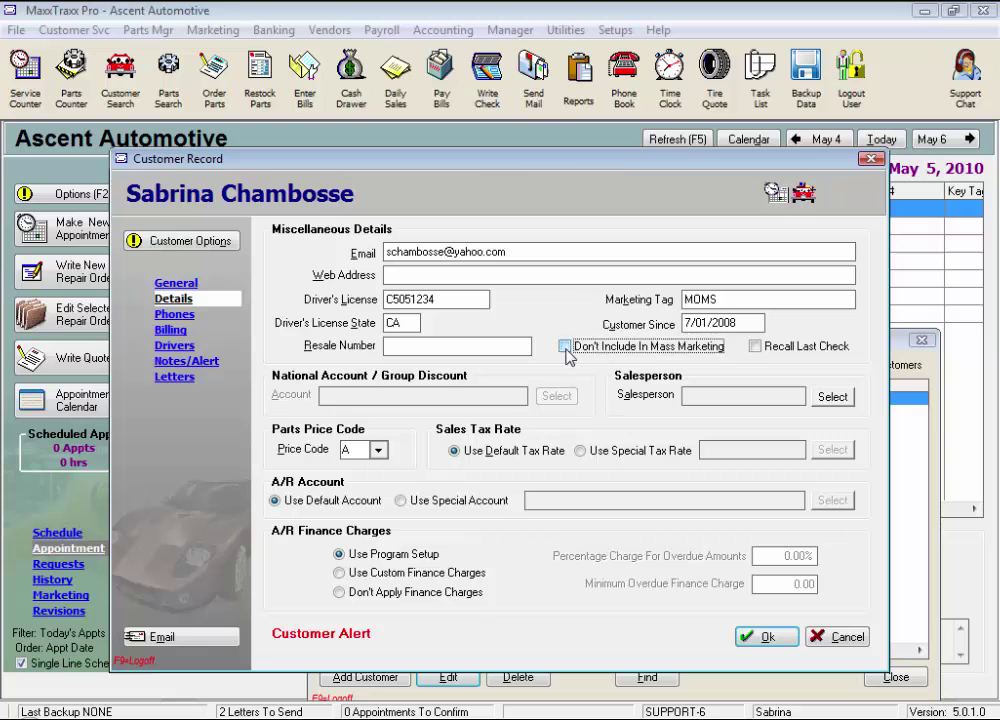
left_click(756, 347)
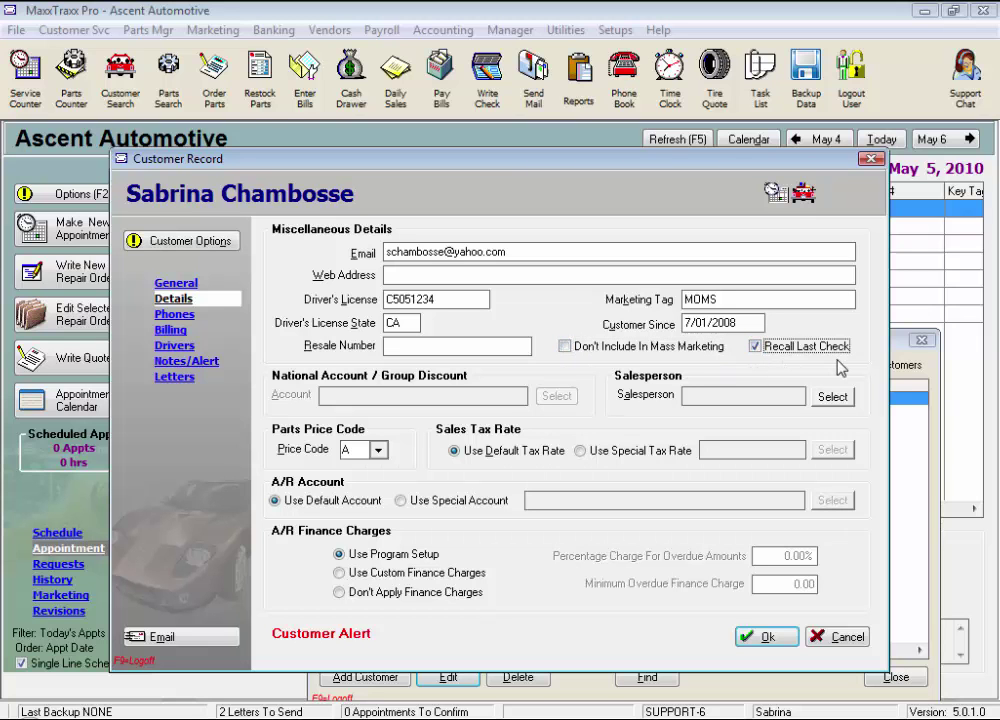
left_click(755, 347)
Step: View the employees available as salesperson without assigning one, and keep parts price code A after viewing the code choices
left_click(830, 398)
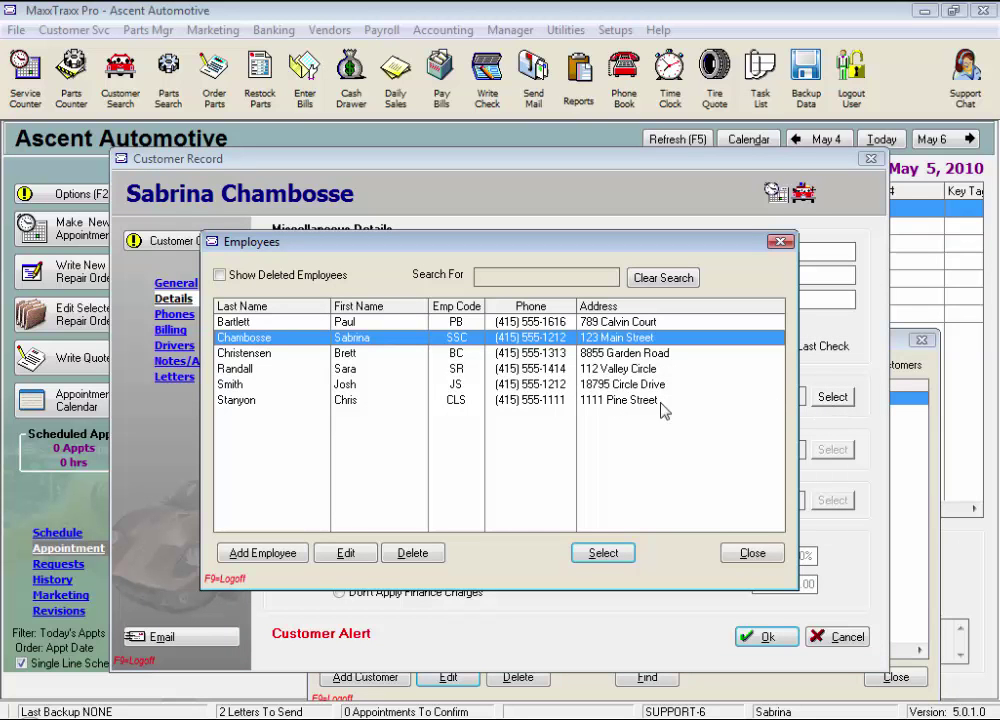
left_click(752, 553)
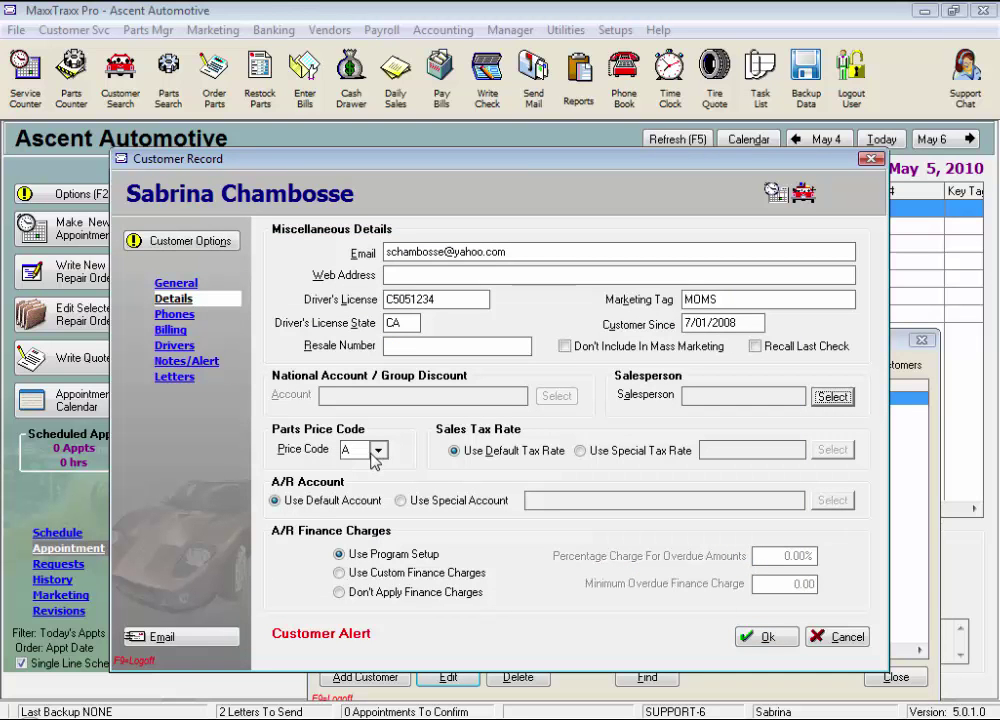
left_click(378, 452)
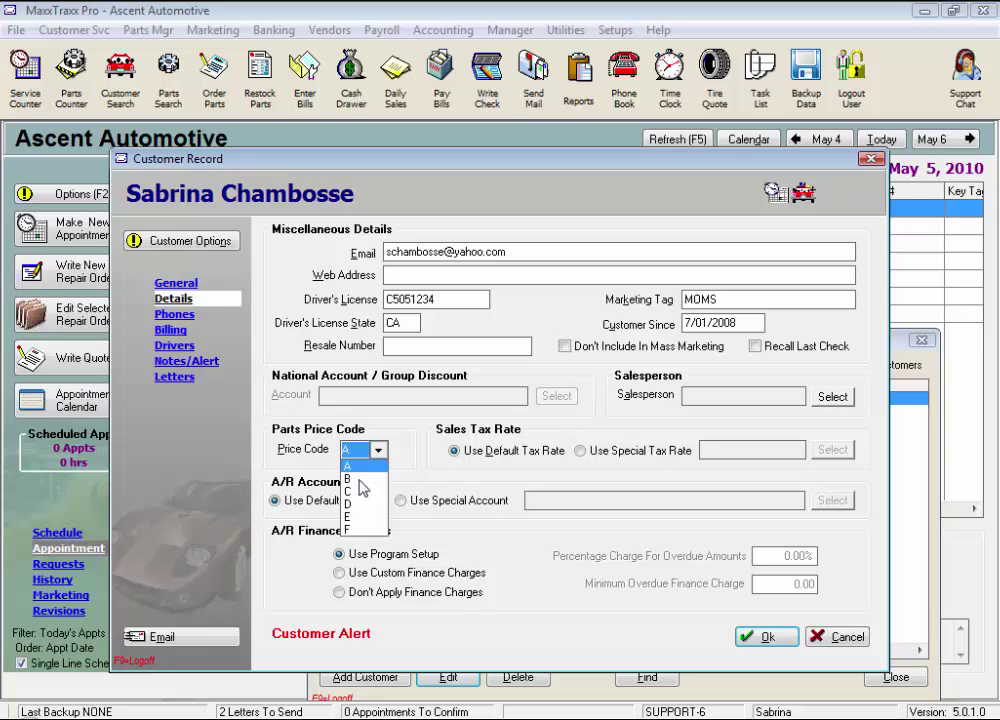
left_click(362, 465)
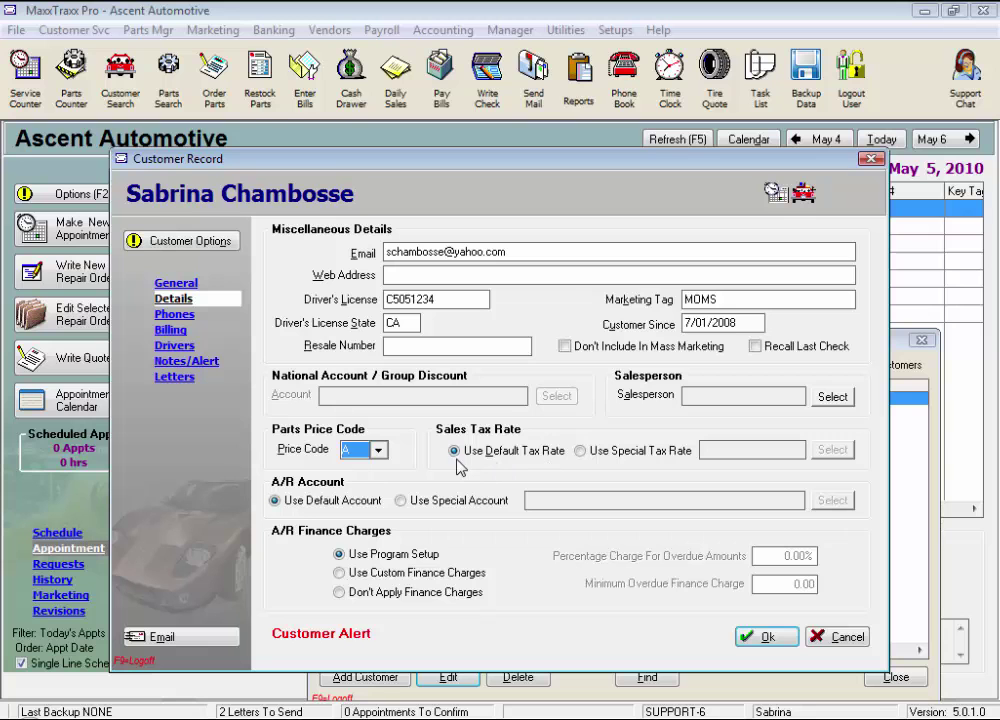
Step: Set the customer's sales tax to use a special tax rate and view the rate definitions, including Resale, without assigning one
left_click(581, 451)
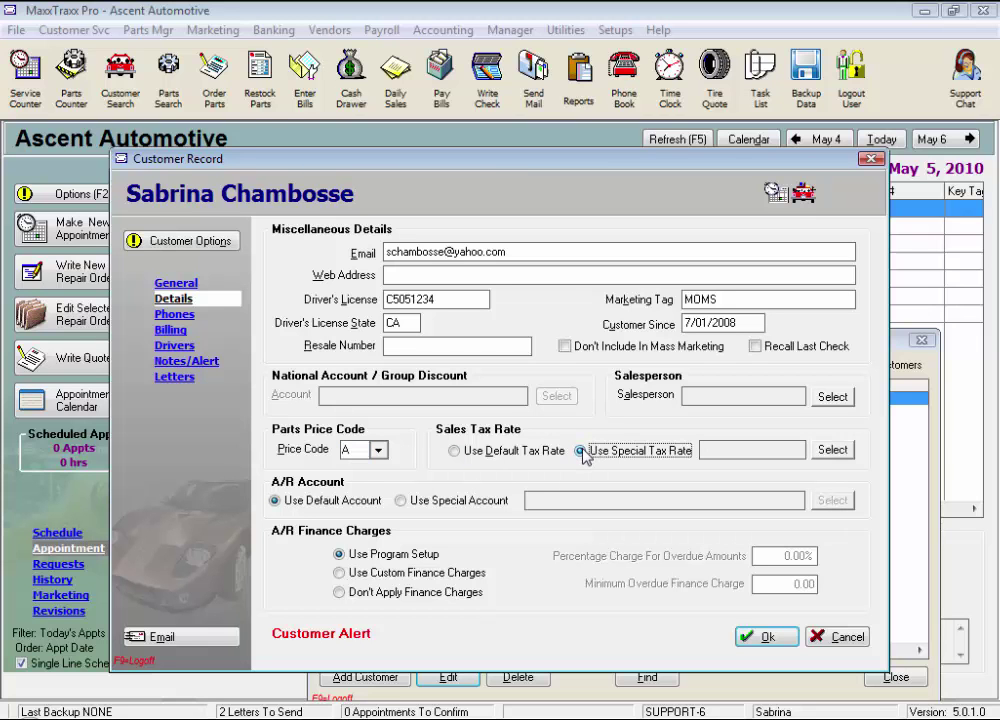
left_click(831, 451)
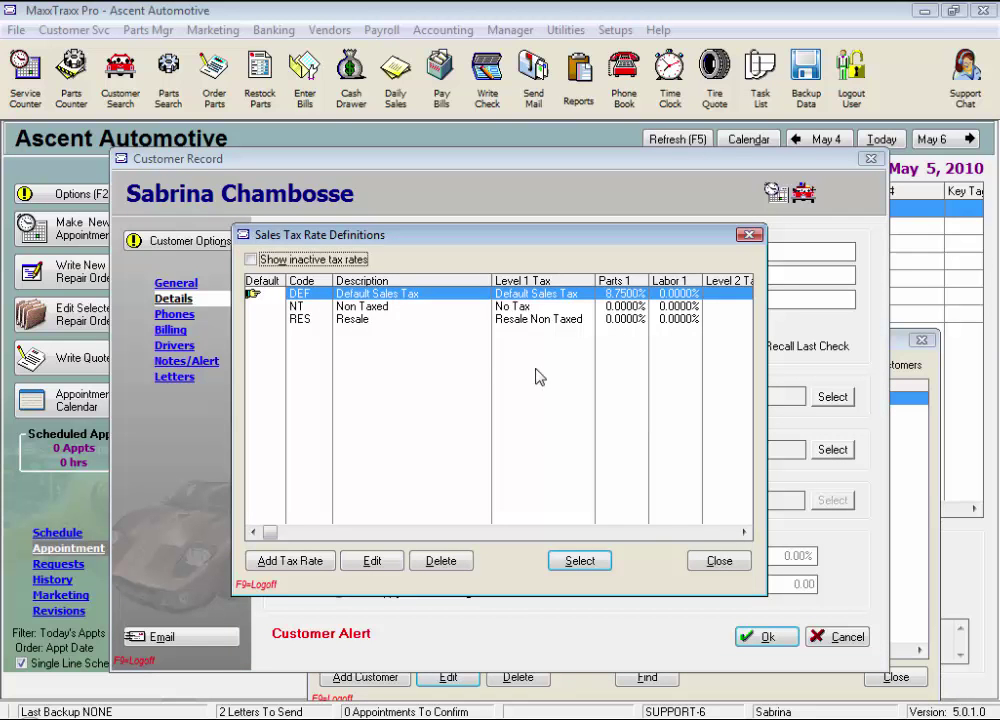
left_click(349, 320)
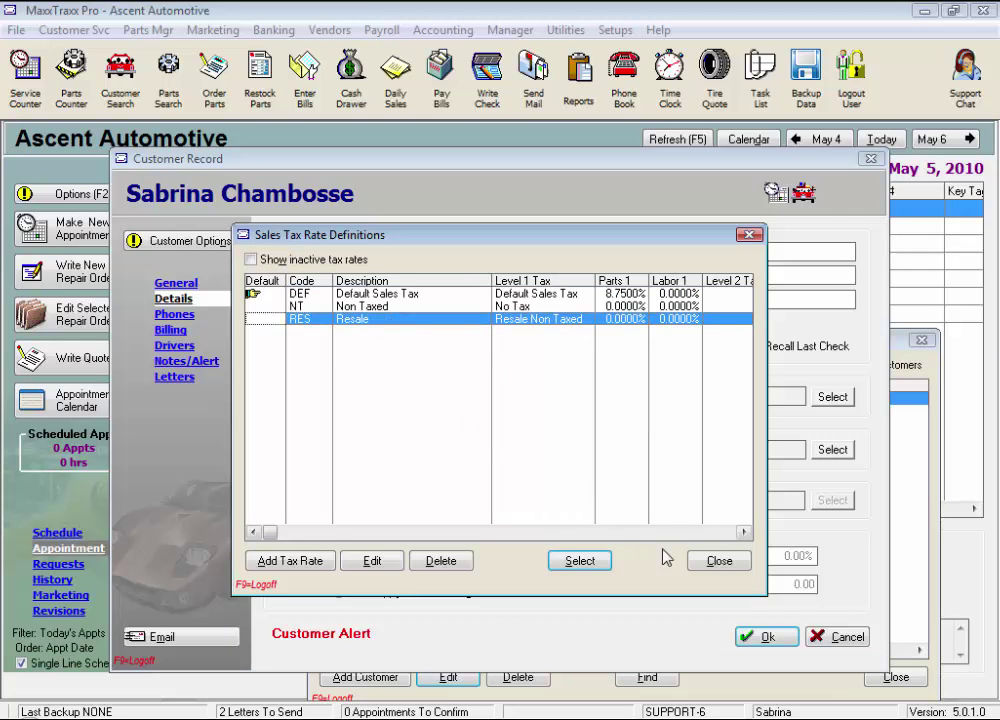
left_click(697, 565)
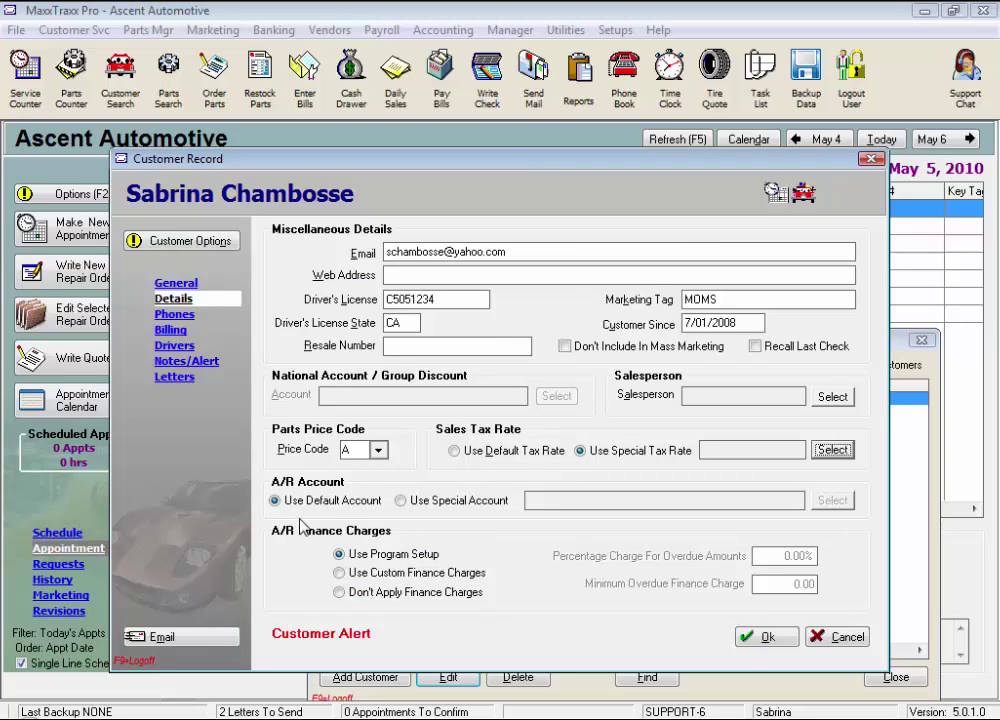
Step: View the receivables accounts available as a special A/R account, including Receivables, Notes, without assigning one
left_click(401, 501)
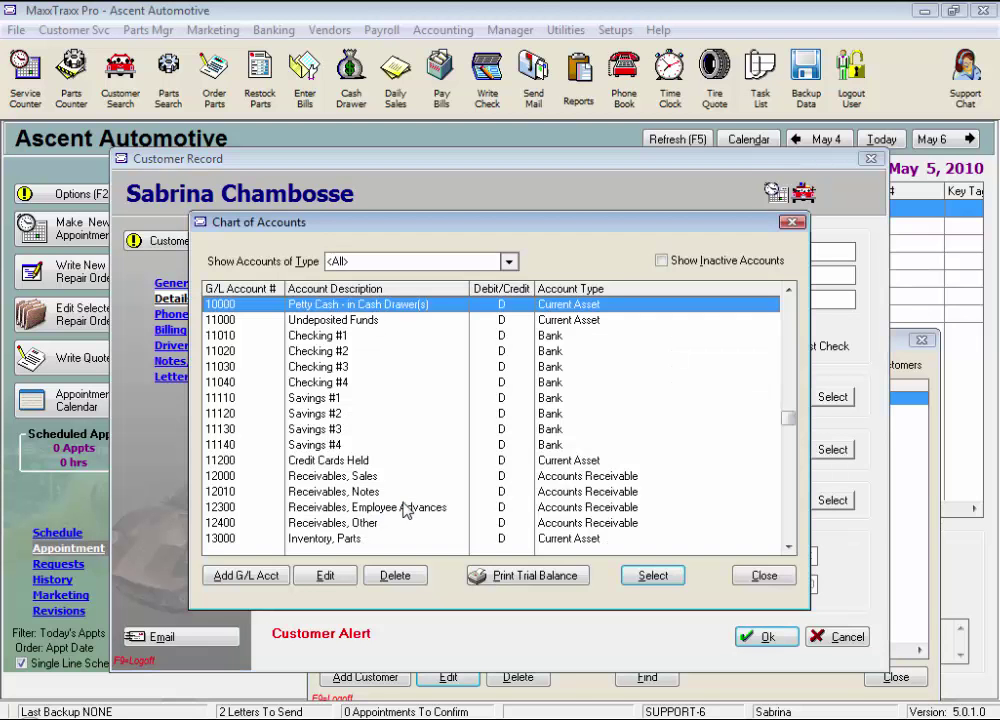
left_click(330, 477)
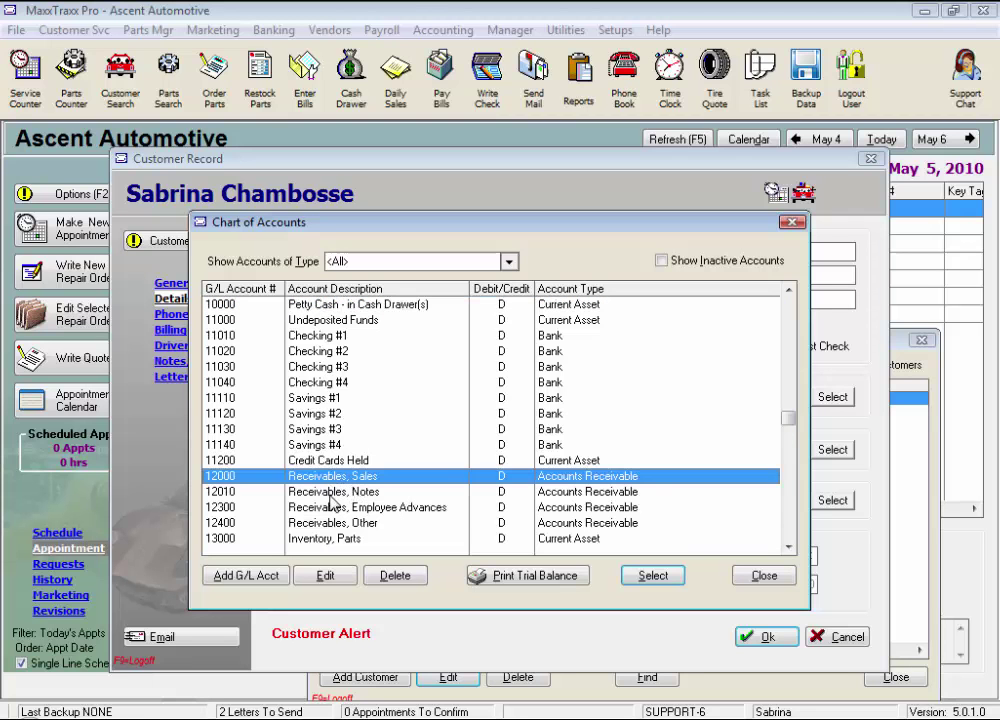
left_click(331, 491)
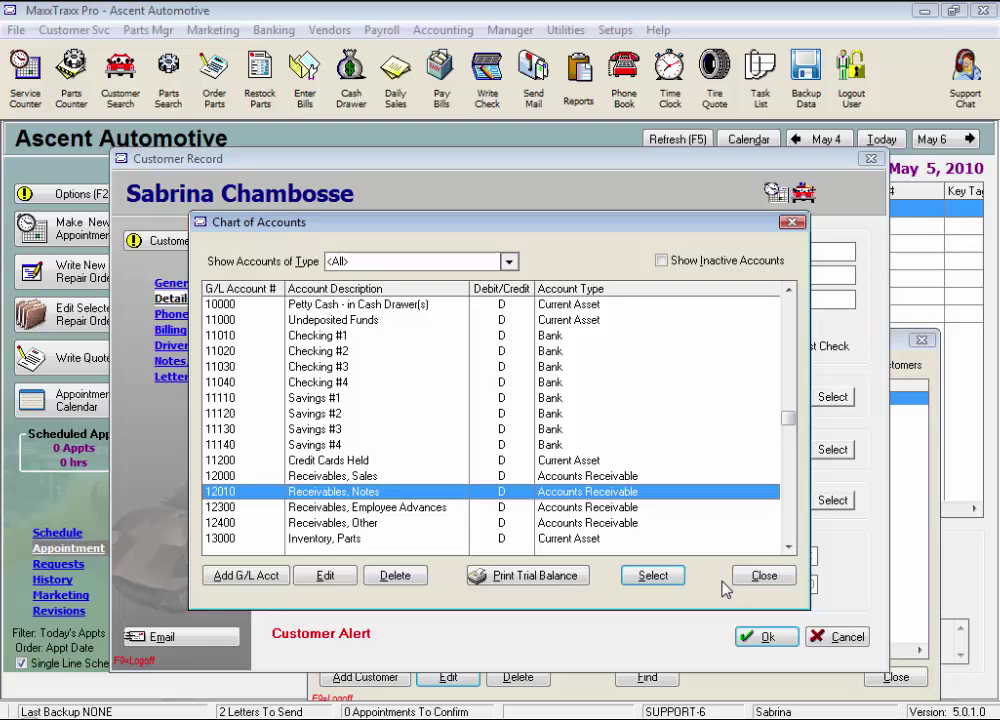
left_click(775, 580)
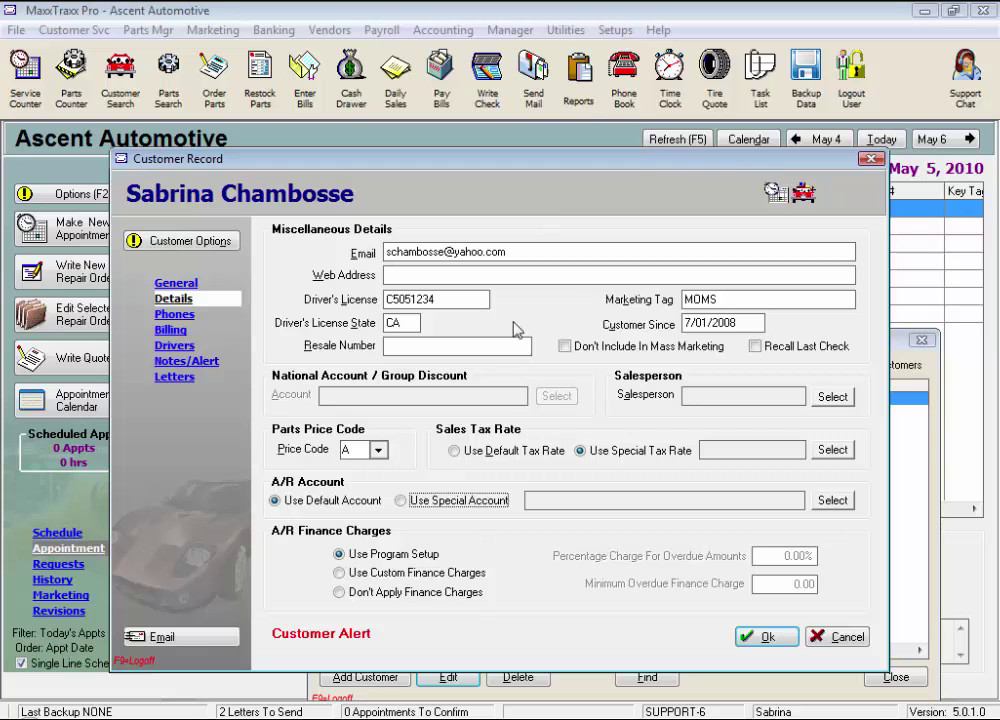
Step: Enter custom A/R finance charges of 2.00% with a 1.00 minimum, and finally choose not to apply finance charges
left_click(340, 573)
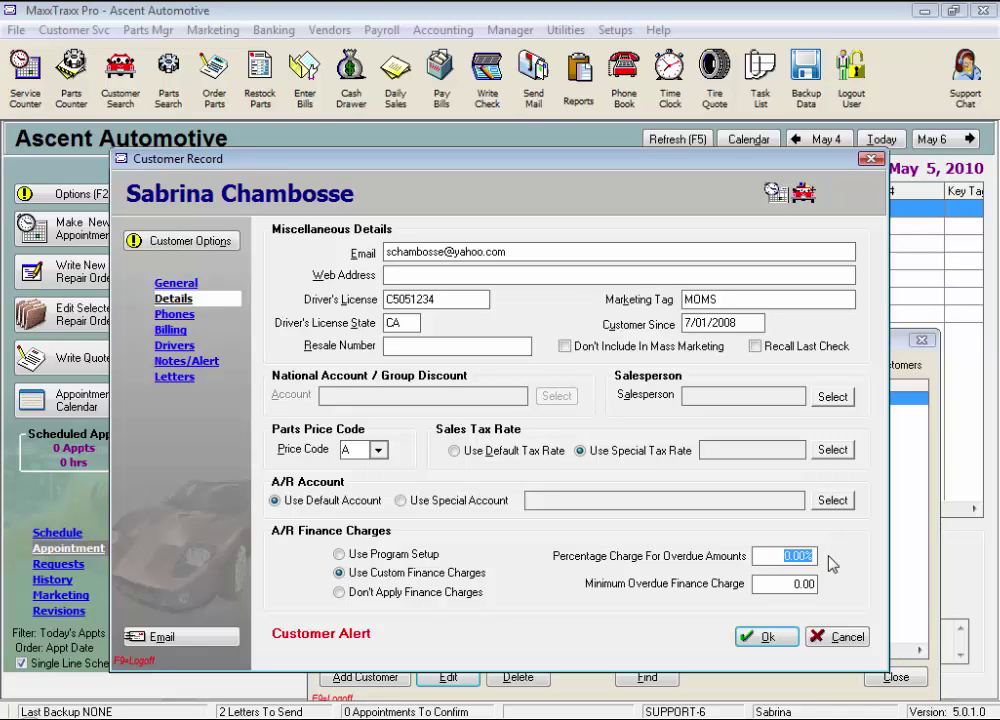
type("2")
key("Tab")
type("1")
key("Tab")
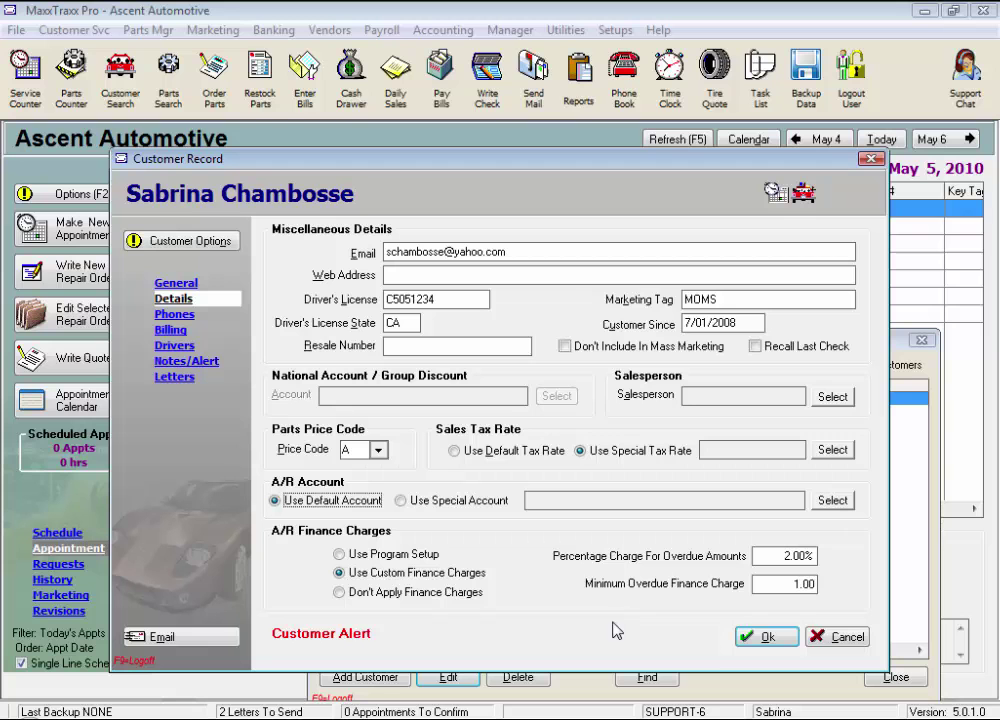
left_click(339, 593)
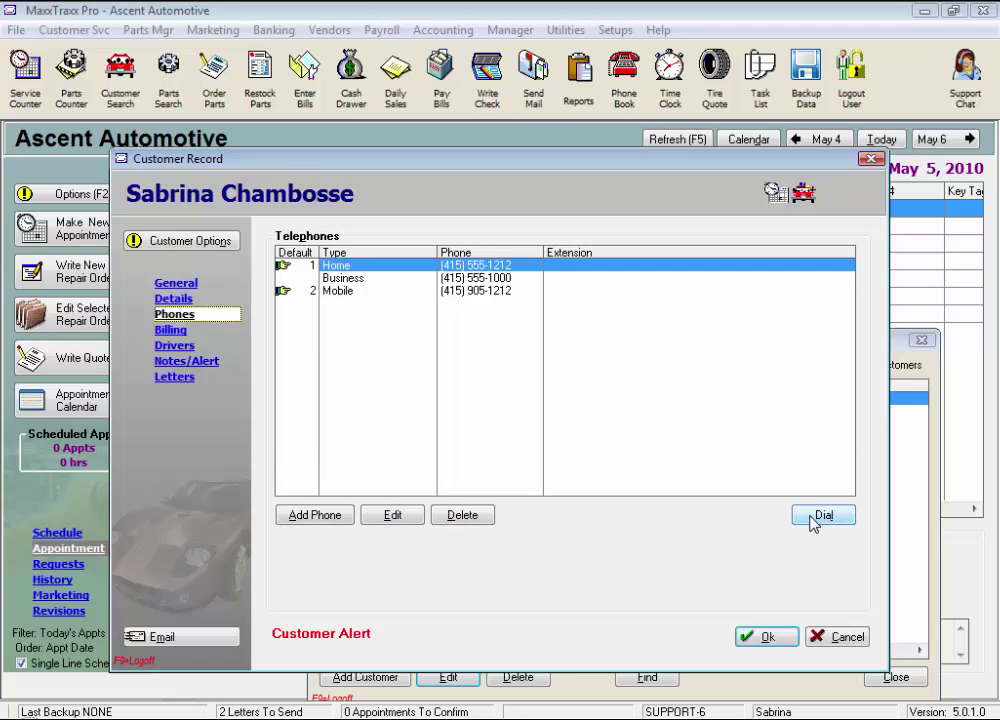
Step: Look over the new telephone number form, including its extension field and phone type choices, and cancel without adding a phone
left_click(314, 518)
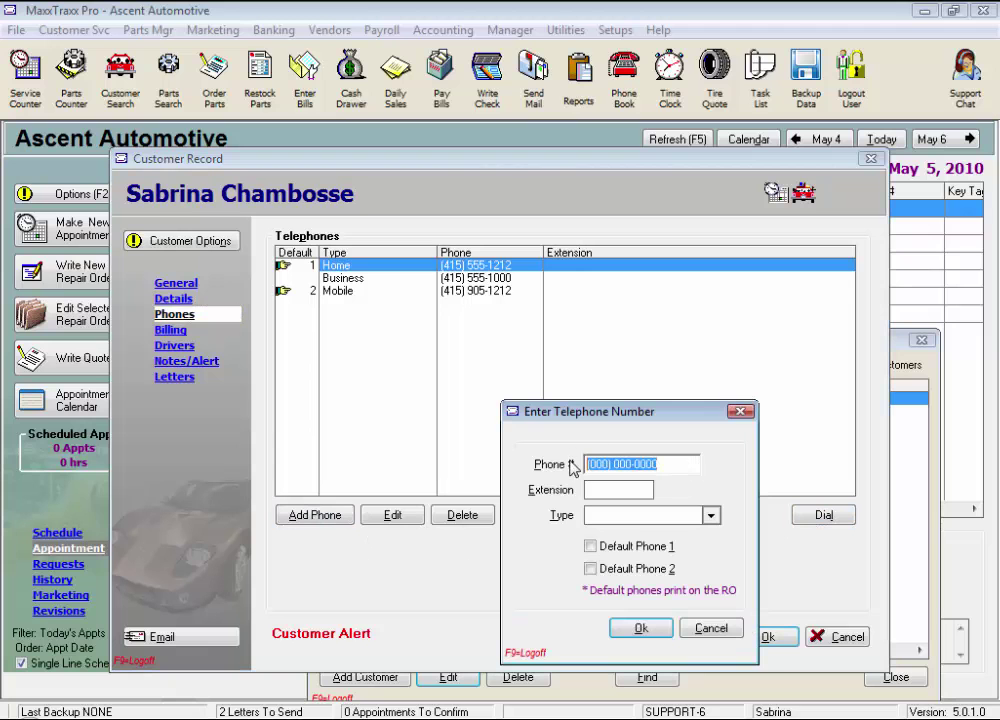
left_click(596, 490)
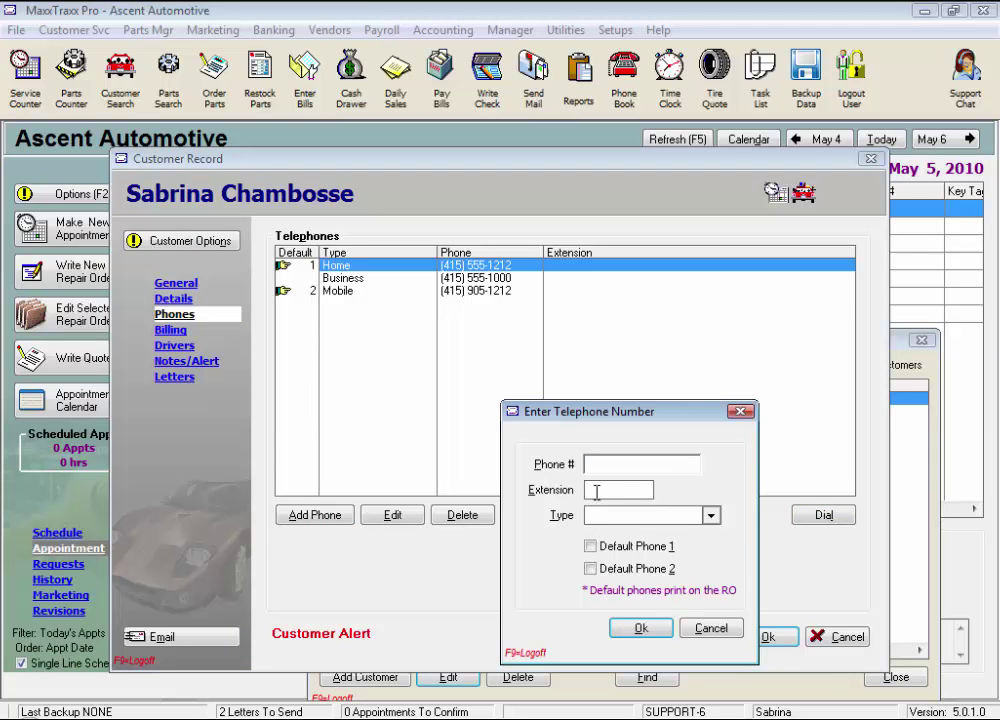
left_click(712, 515)
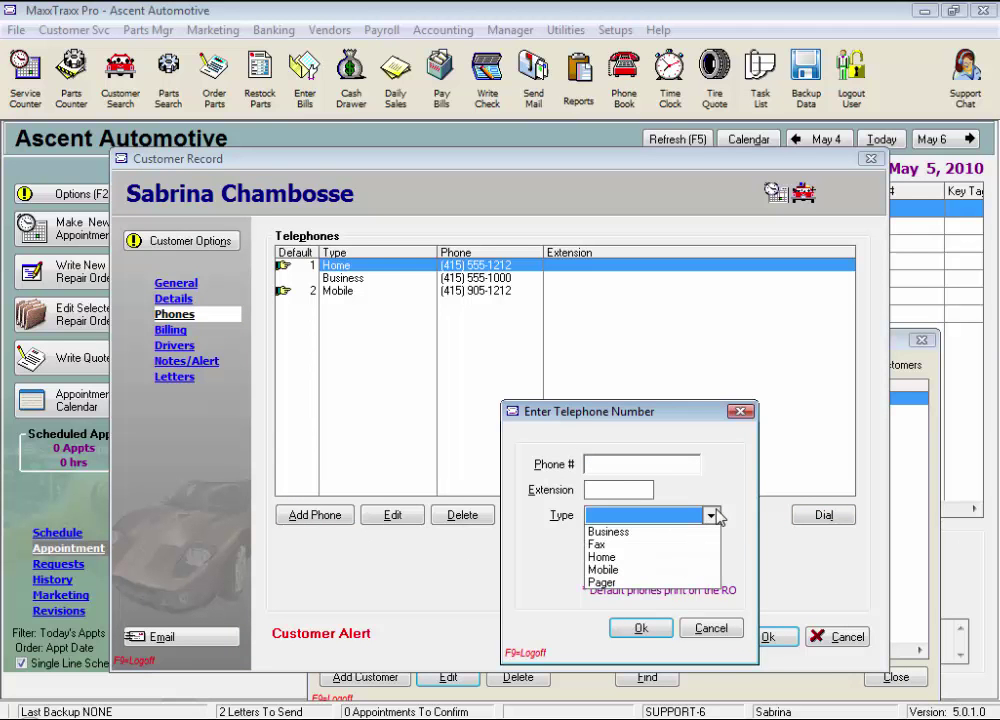
left_click(712, 515)
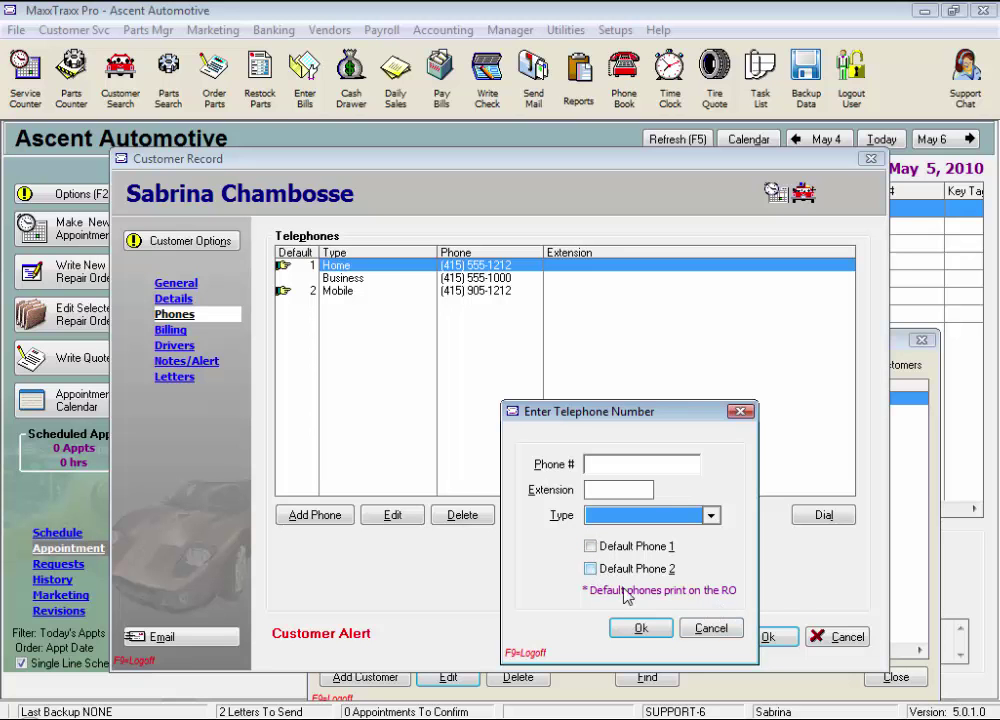
left_click(713, 630)
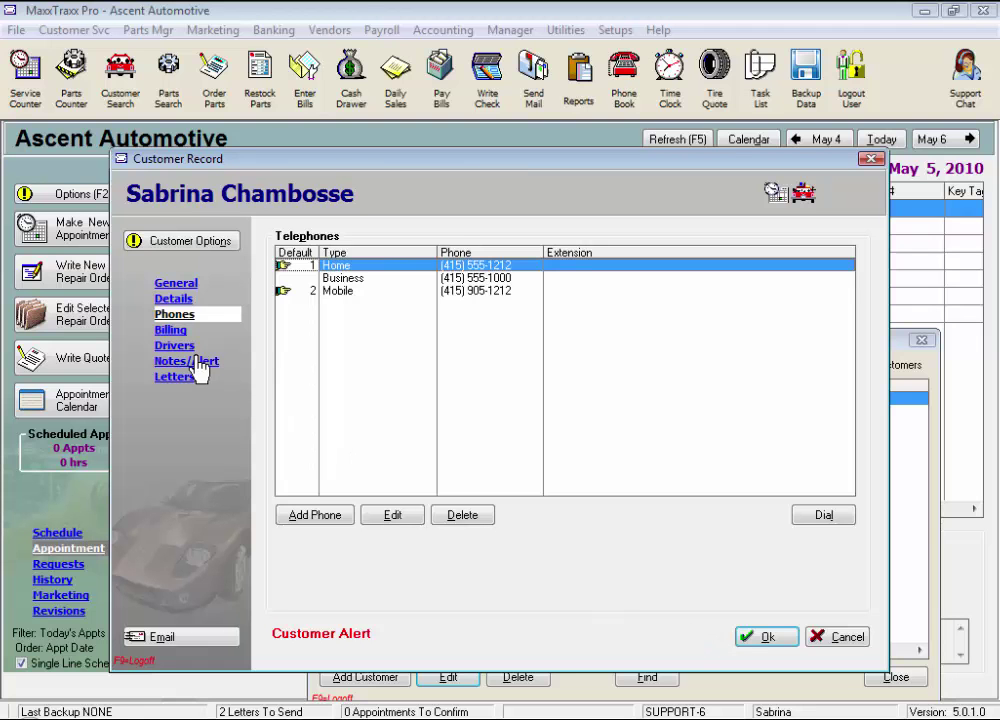
Step: View the customer's alternate billing information and the list of alternate drivers
left_click(172, 331)
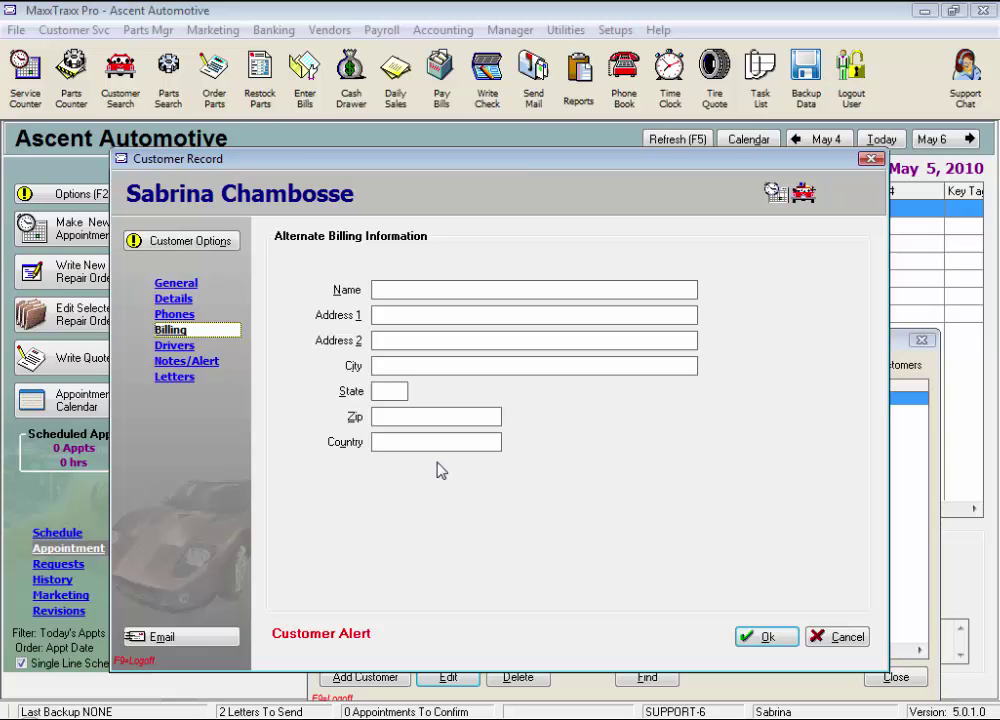
left_click(174, 347)
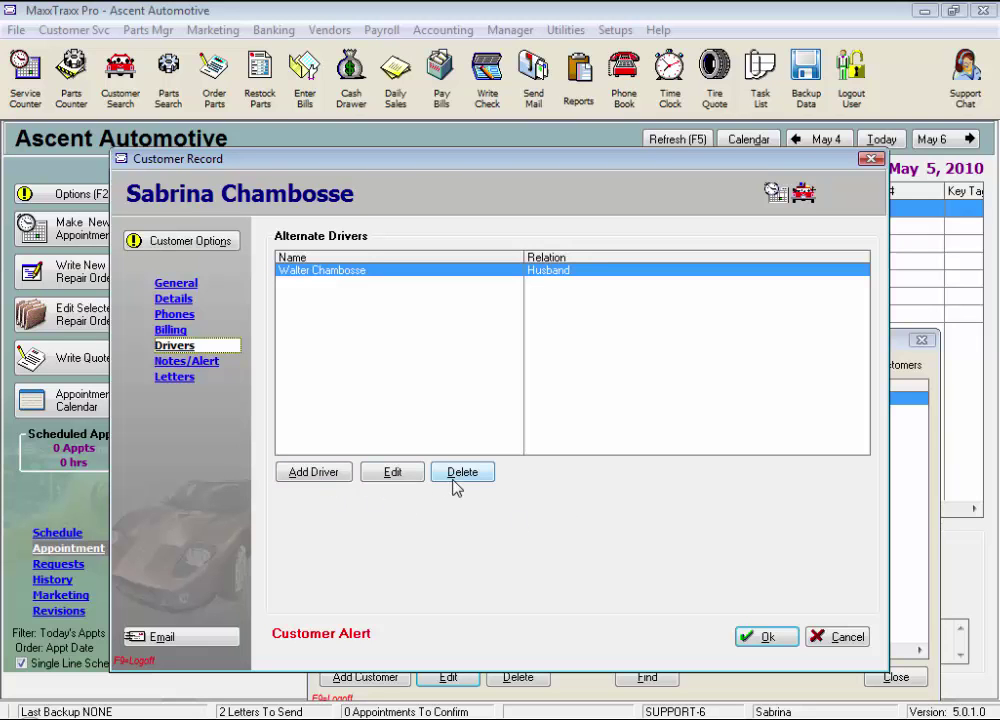
Step: Review the customer's notes and highlight the customer alert text for reading
left_click(192, 363)
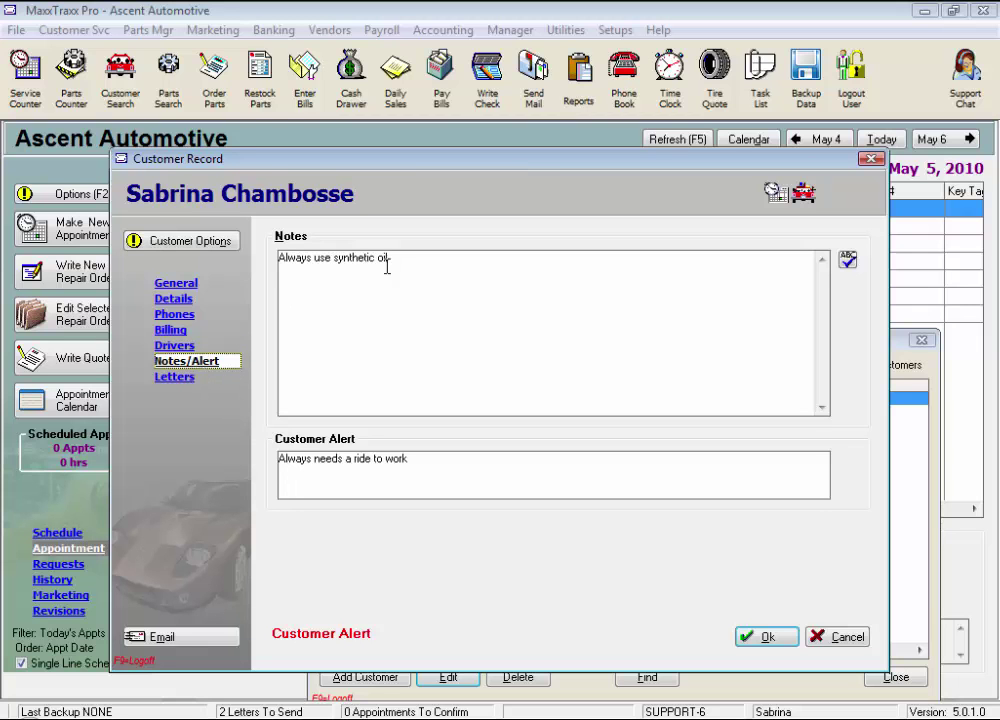
left_click(354, 360)
left_click(419, 463)
left_click_drag(419, 463, 277, 459)
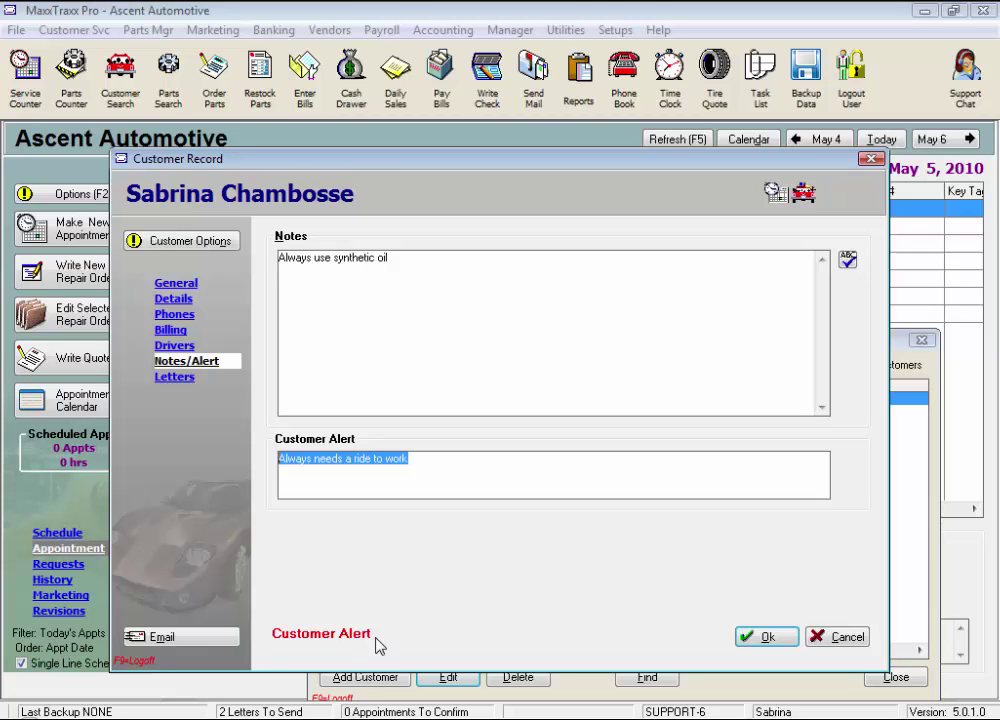
Step: View the customer's letters waiting to be sent and switch the list to sent letters
left_click(174, 389)
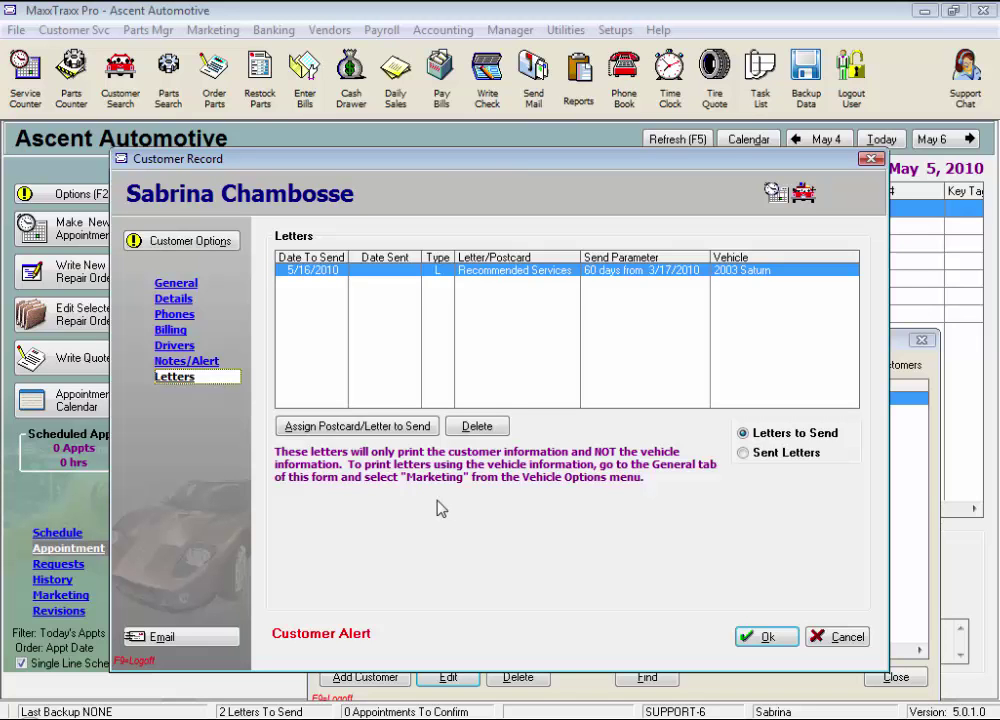
left_click(743, 454)
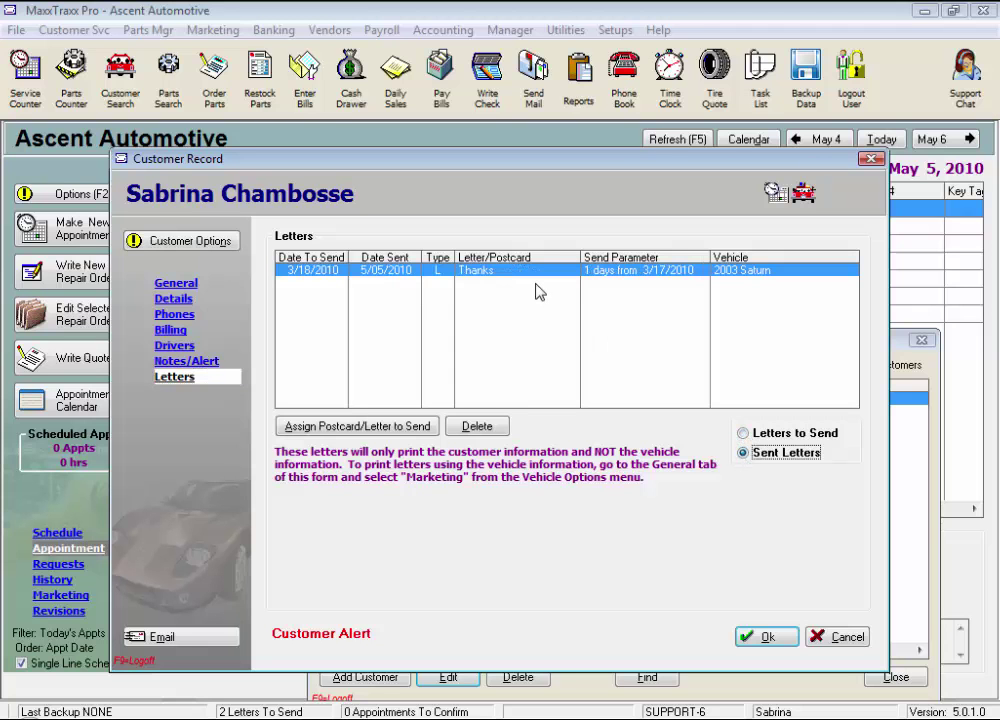
Step: Check the marketing letters to send for the customer's 2003 Saturn, and close the customer record and customer list
left_click(185, 284)
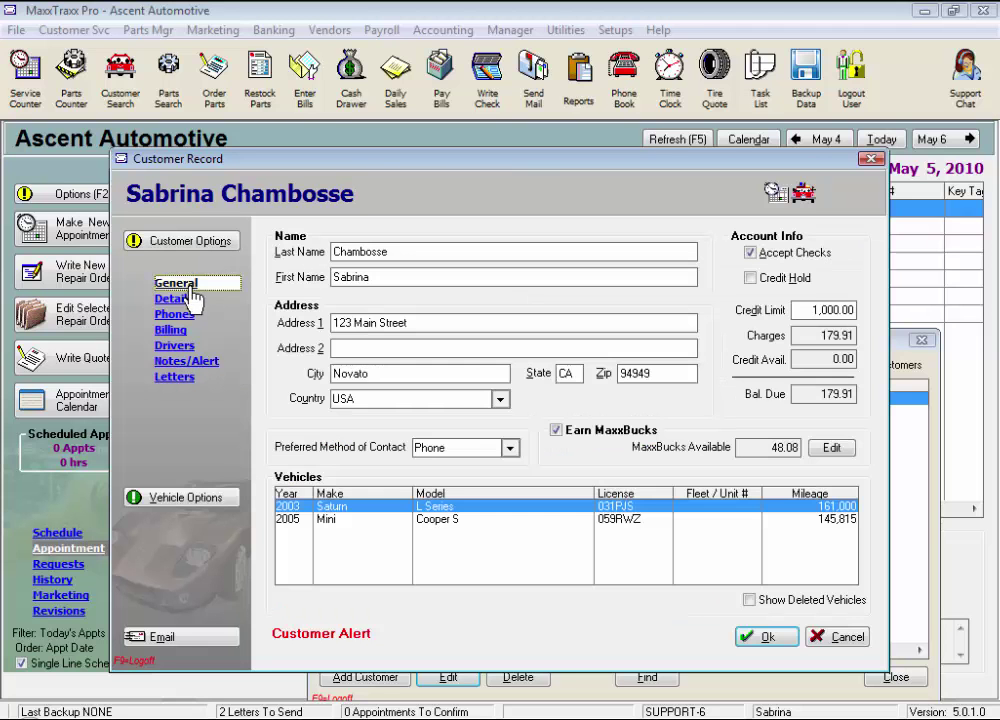
left_click(214, 498)
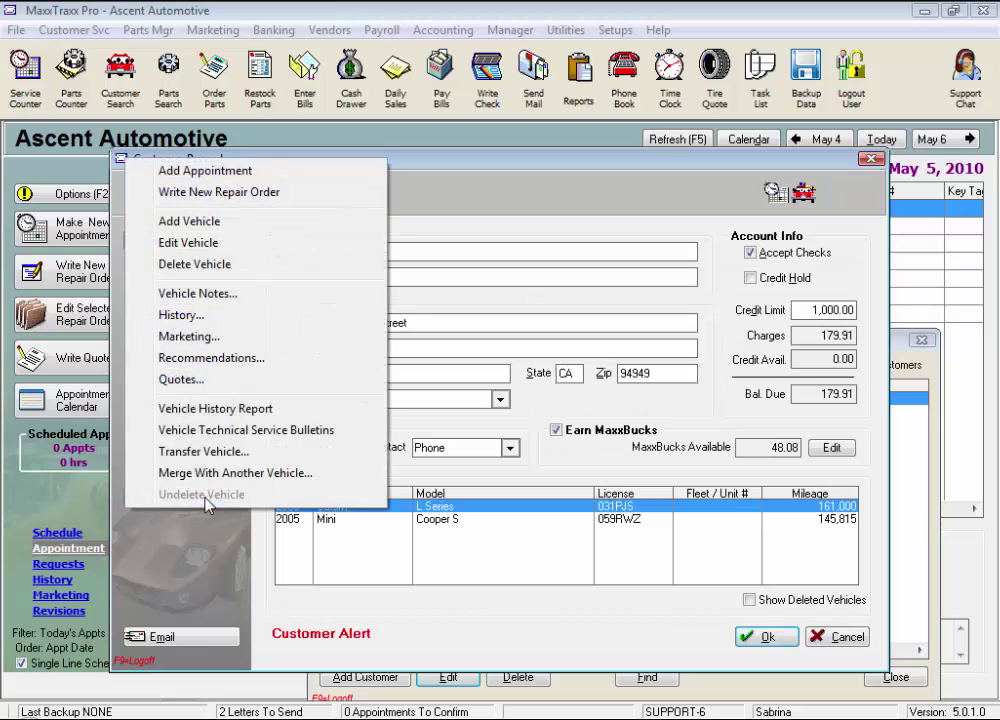
left_click(206, 342)
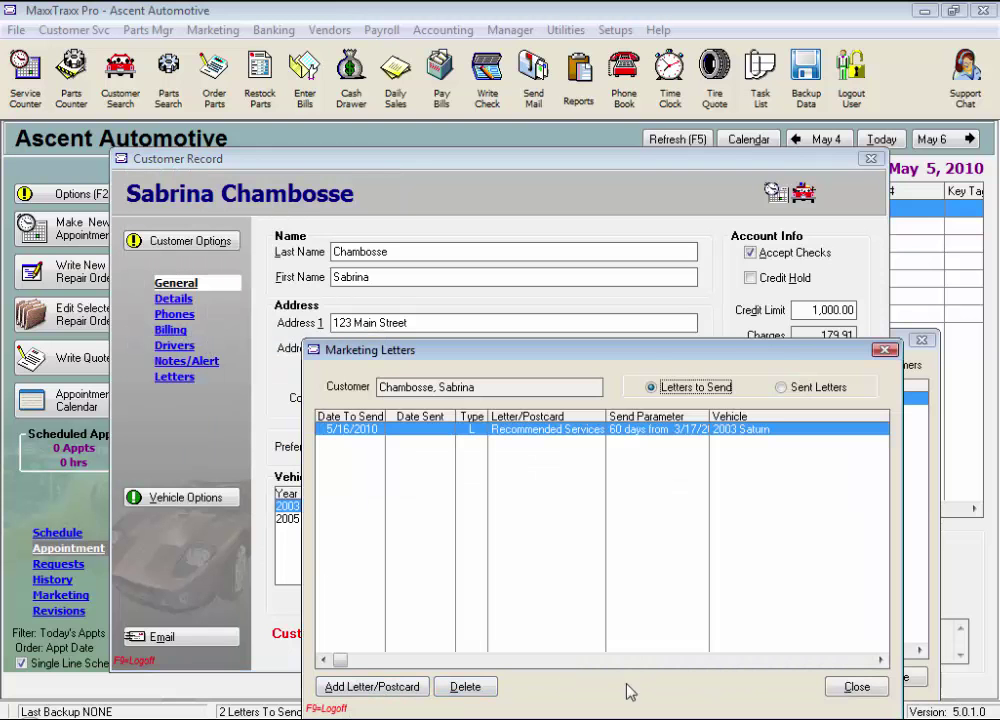
left_click(860, 688)
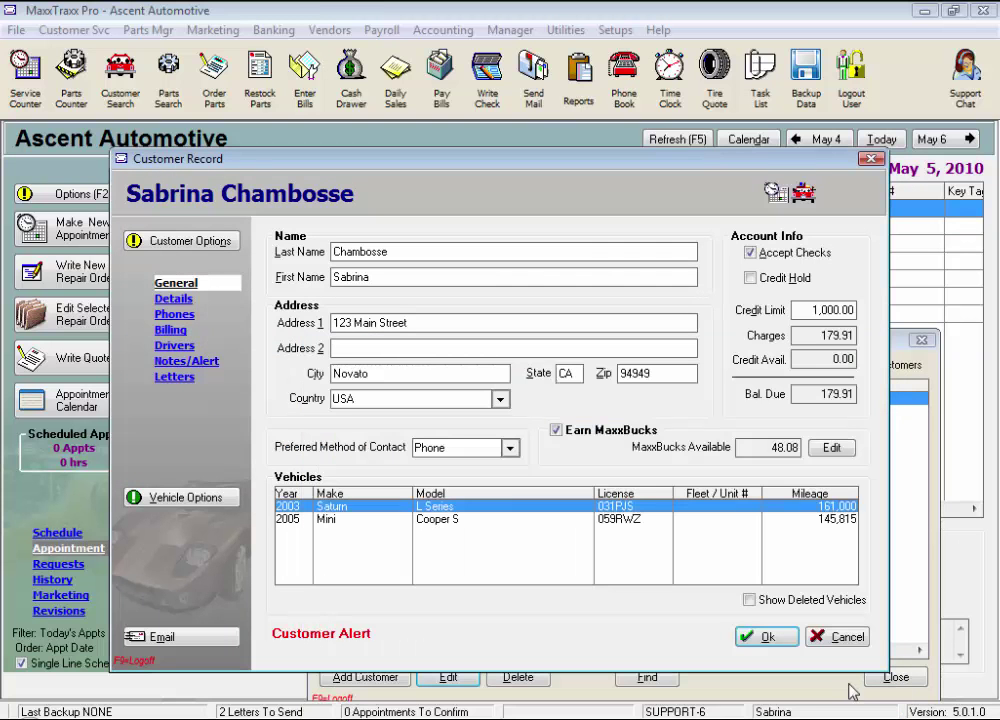
left_click(768, 637)
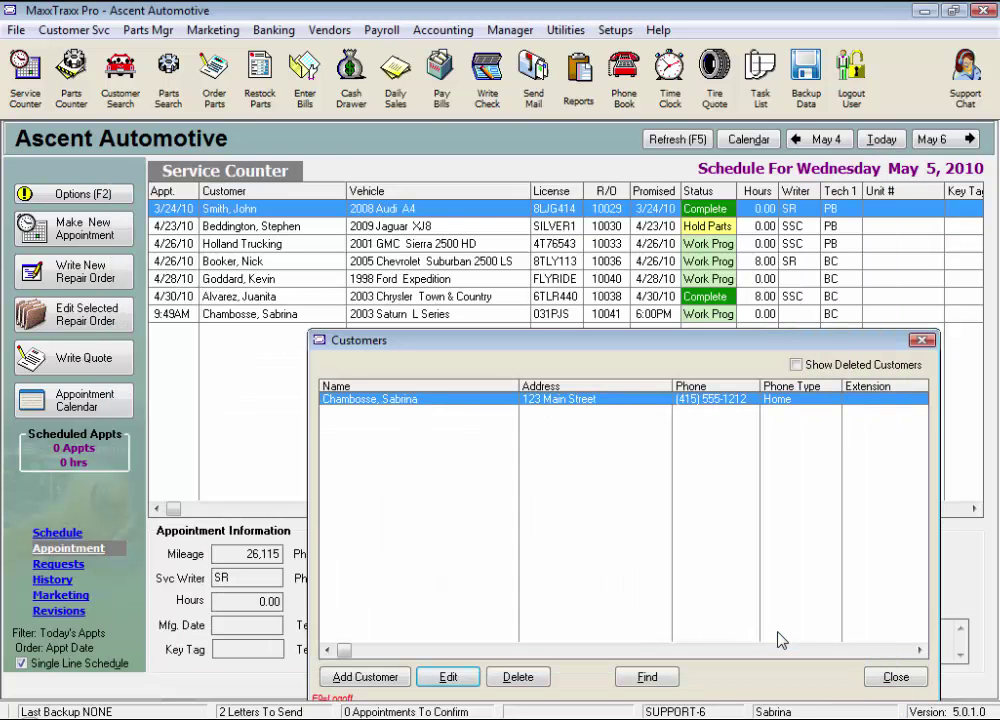
left_click(894, 677)
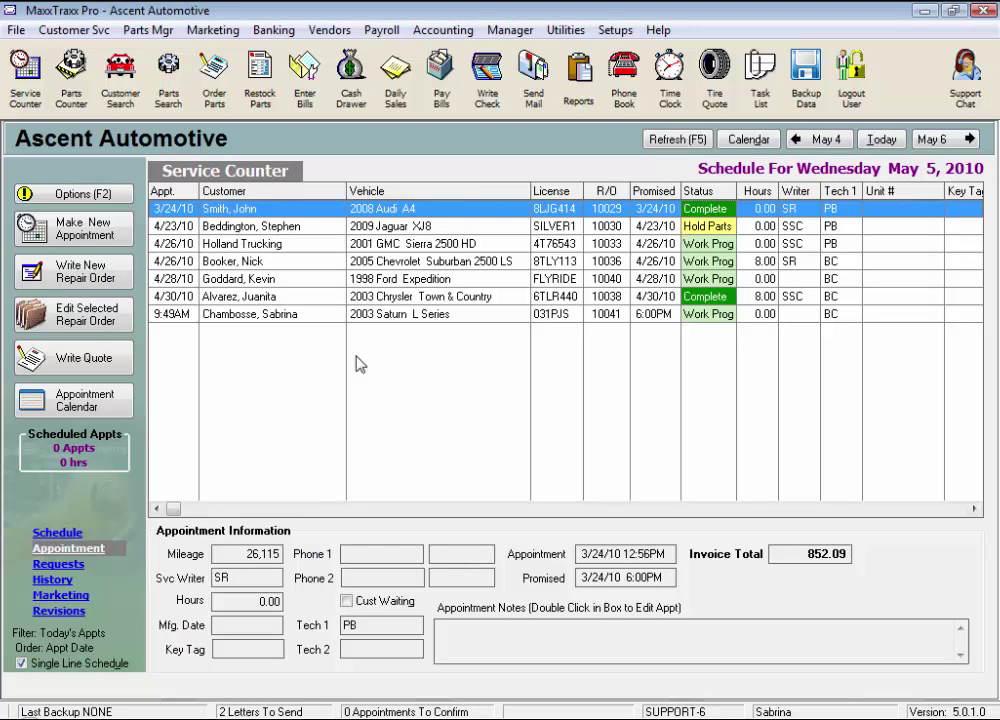
Step: Open the scheduled 2003 Saturn L Series repair order and highlight its customer alert text for reading
double_click(390, 314)
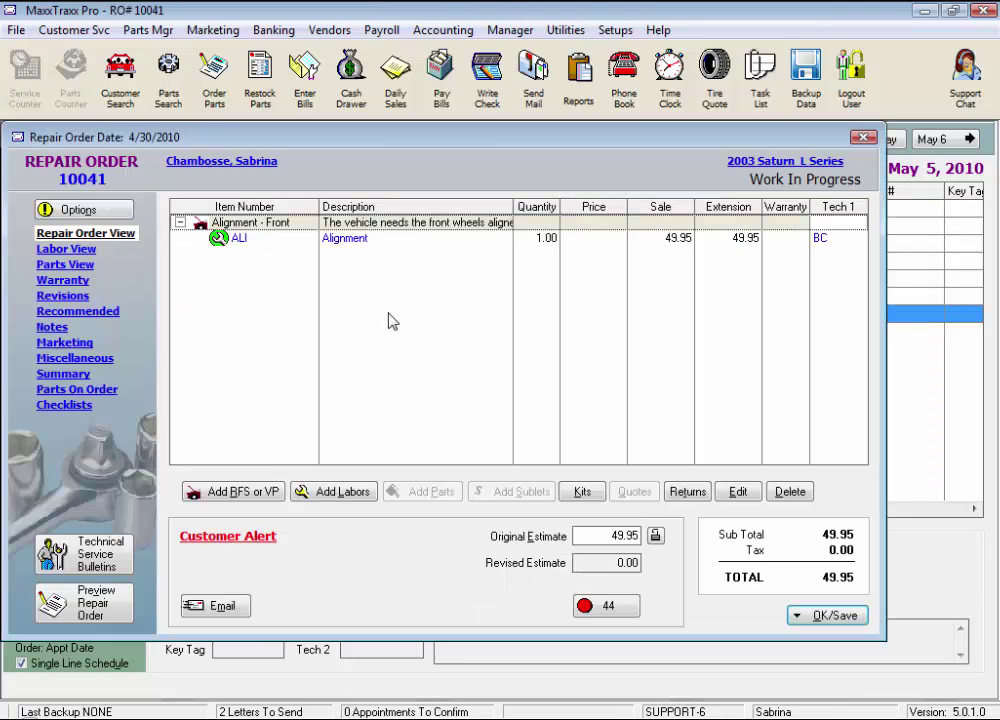
left_click(228, 537)
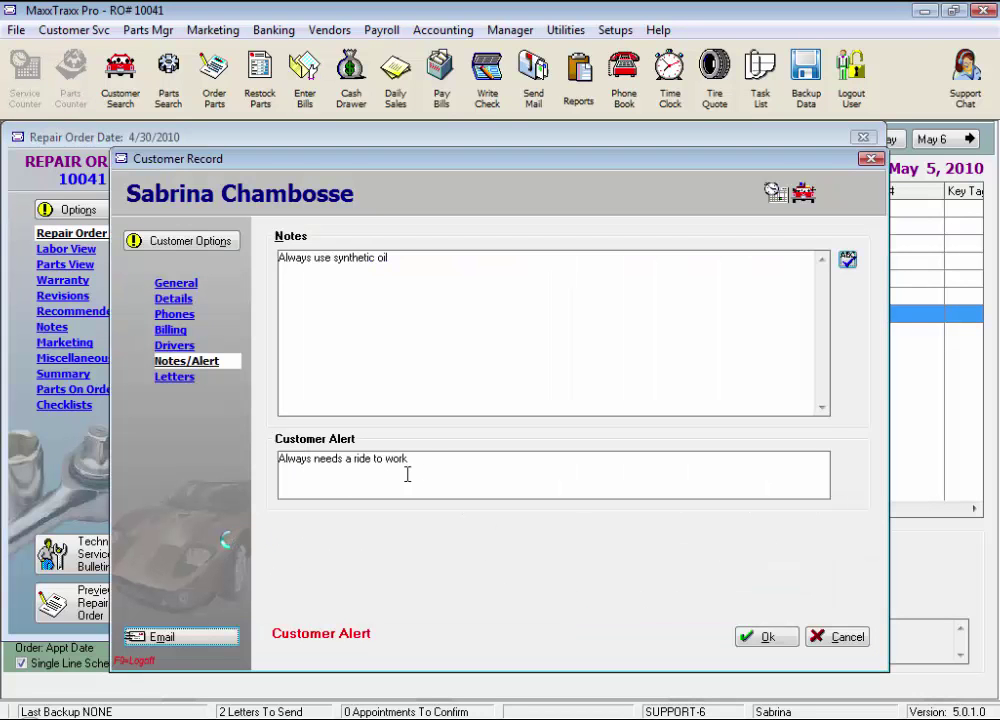
left_click_drag(428, 461, 199, 441)
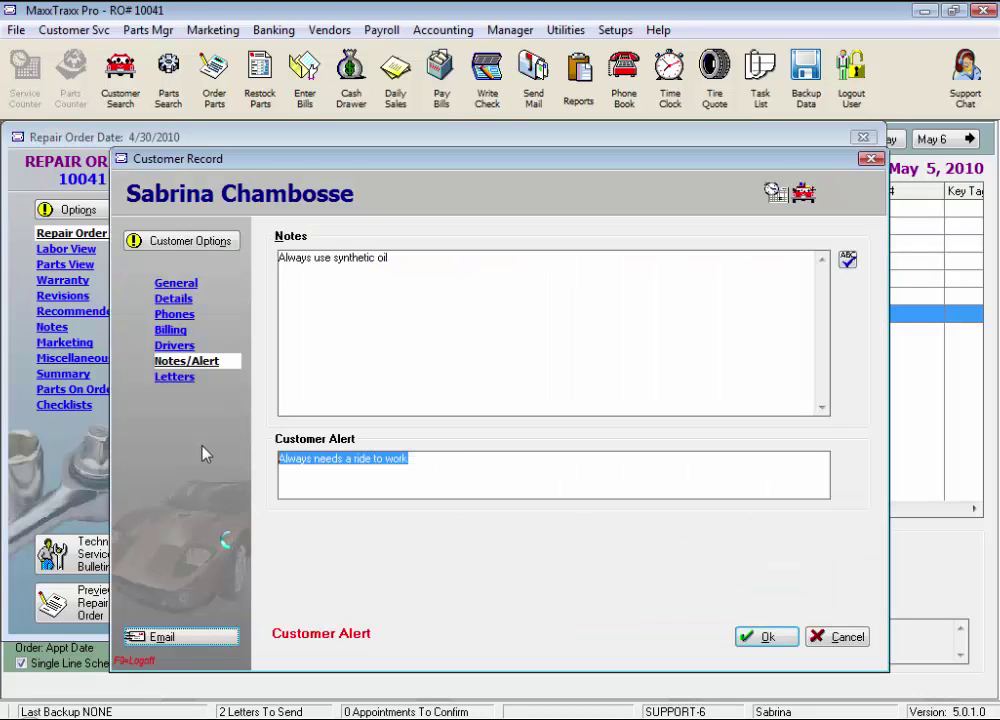
Step: Accept the customer record and save the repair order with Save Only, returning to the service counter schedule
left_click(768, 637)
left_click(815, 617)
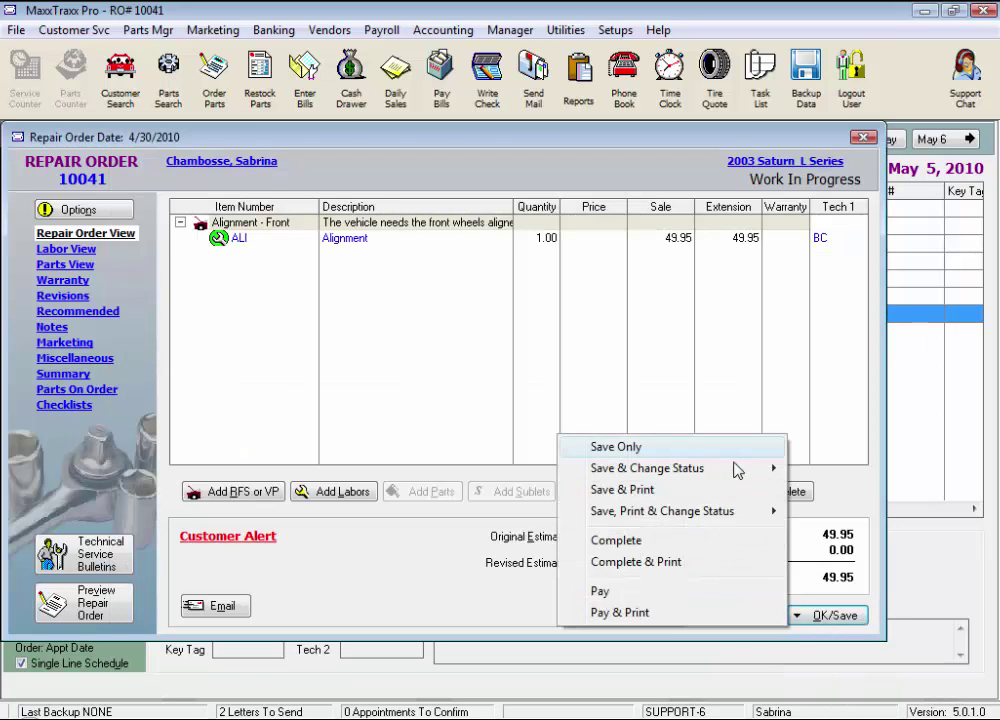
left_click(692, 449)
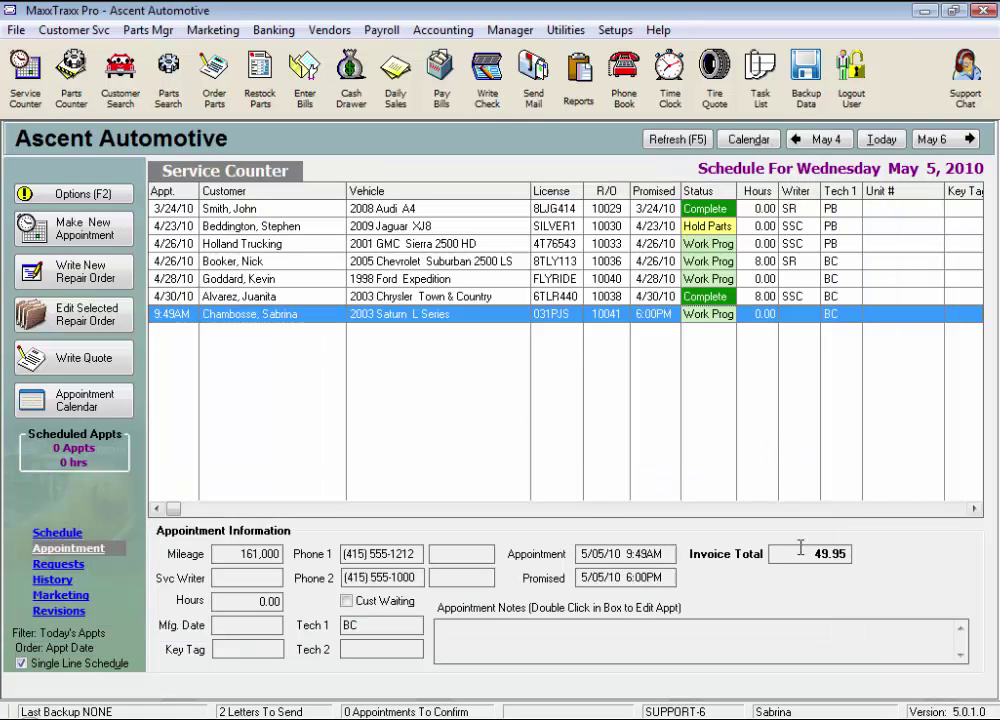